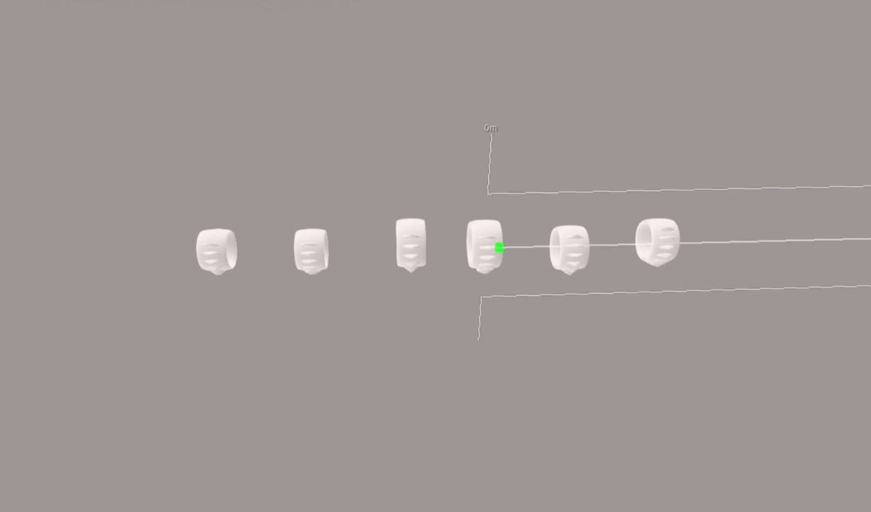
mouse_move(499, 247)
ctrl+shift+mouse_down()
mouse_move(533, 246)
mouse_move(501, 247)
ctrl+shift+mouse_up()
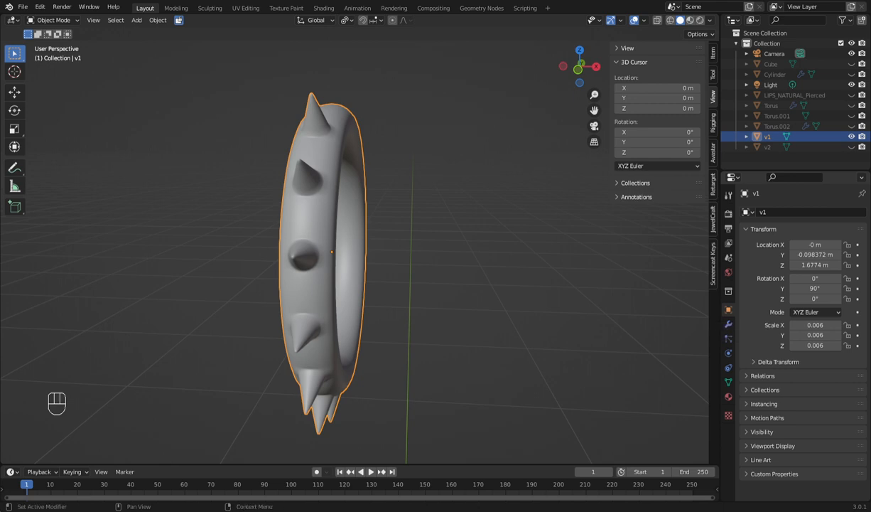
Step: Turn on the Box bounds display for the v1 ring in its viewport display settings
click(764, 446)
scroll(799, 460, down, 2)
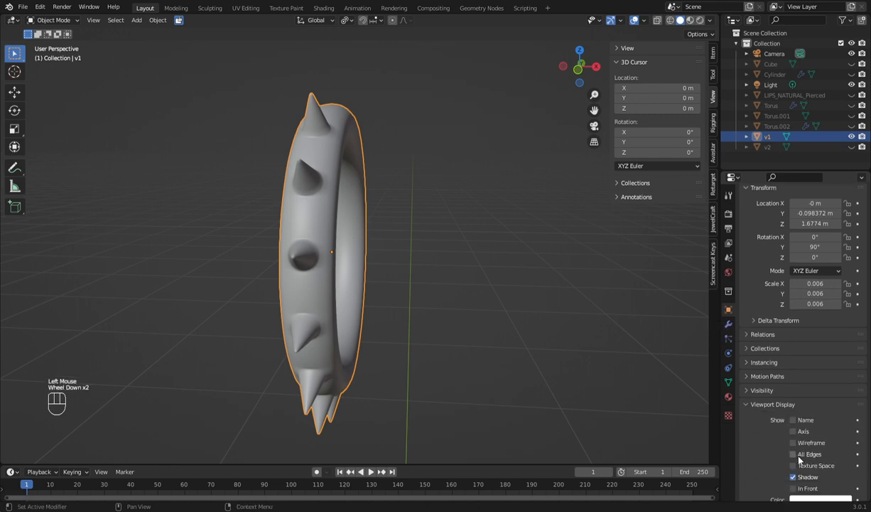
scroll(800, 460, down, 5)
click(794, 464)
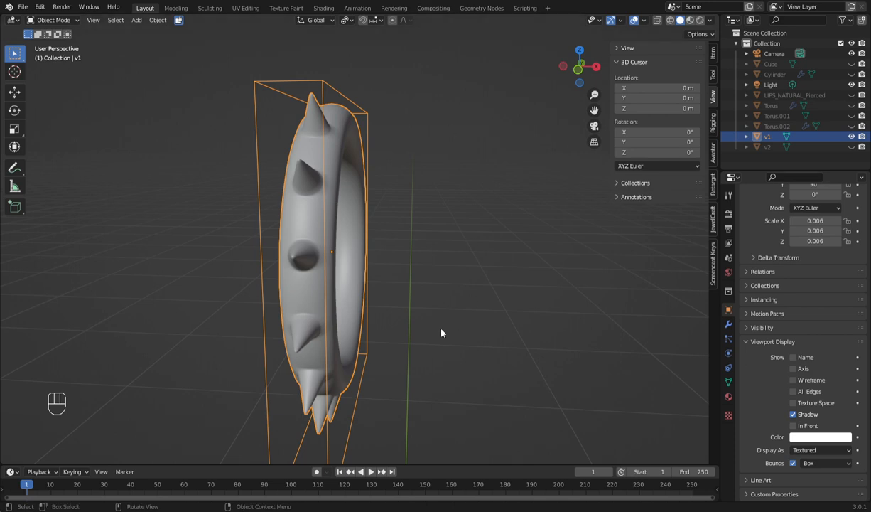
Step: In Edit Mode, duplicate a single vertex of the v1 ring and move the copy about 0.0136 m along the X axis
key(Tab)
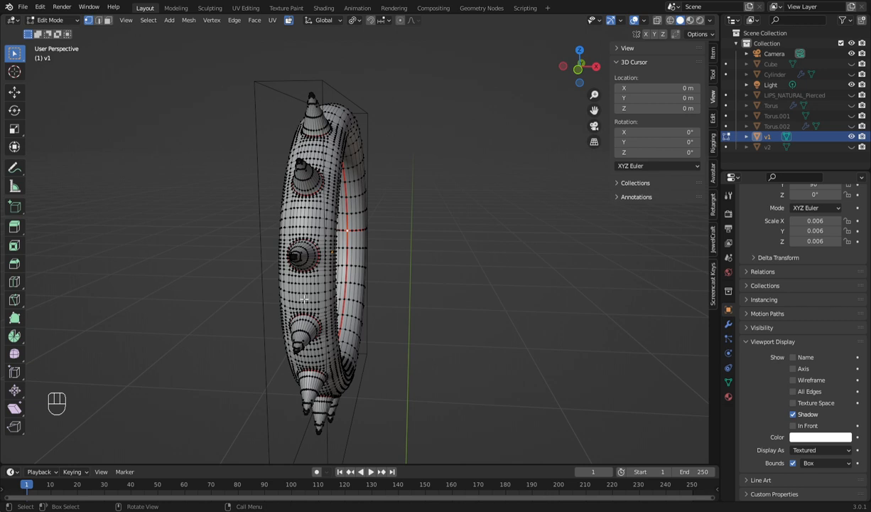
click(388, 266)
click(295, 224)
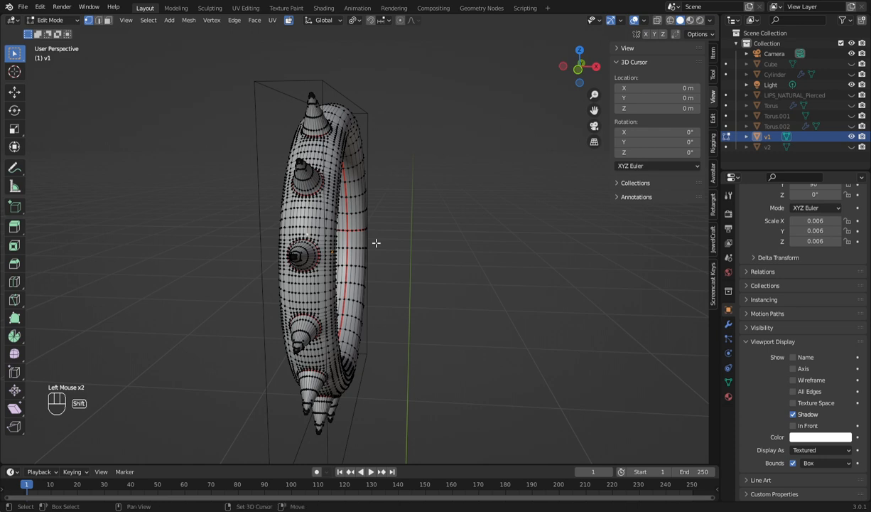
key(shift+d)
key(x)
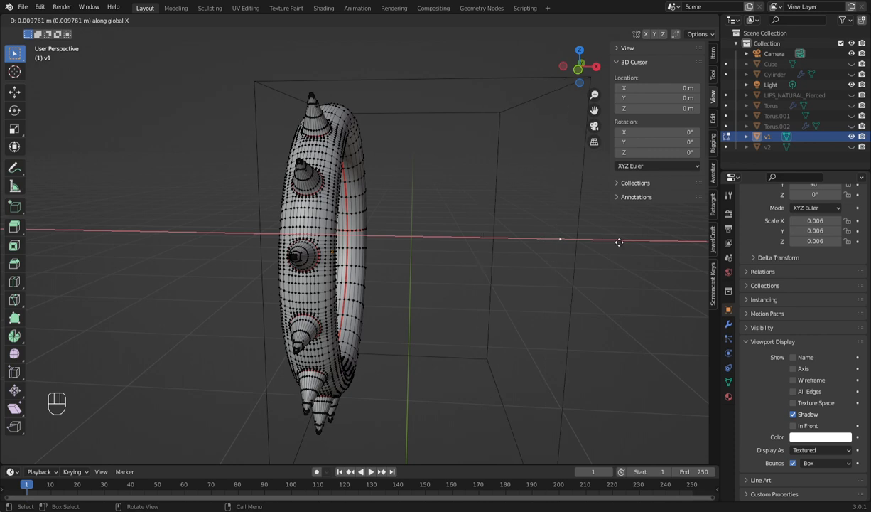
click(708, 241)
scroll(614, 226, down, 2)
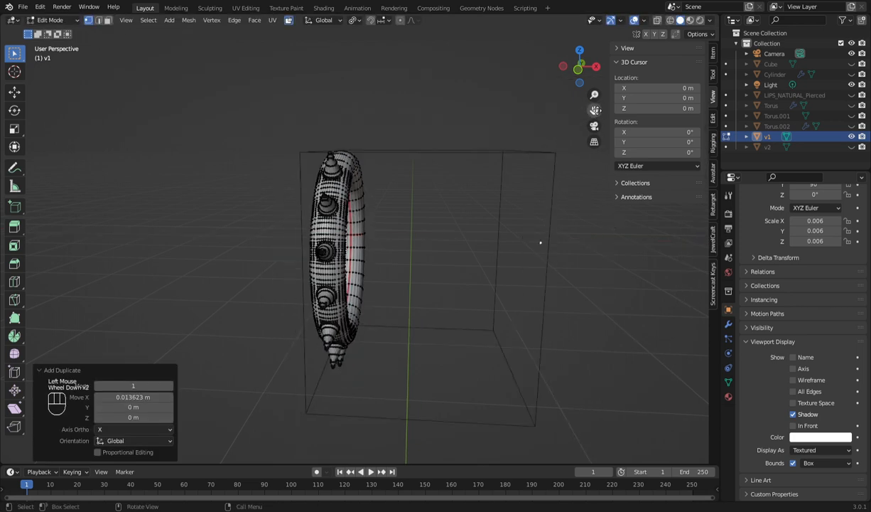
scroll(512, 247, up, 1)
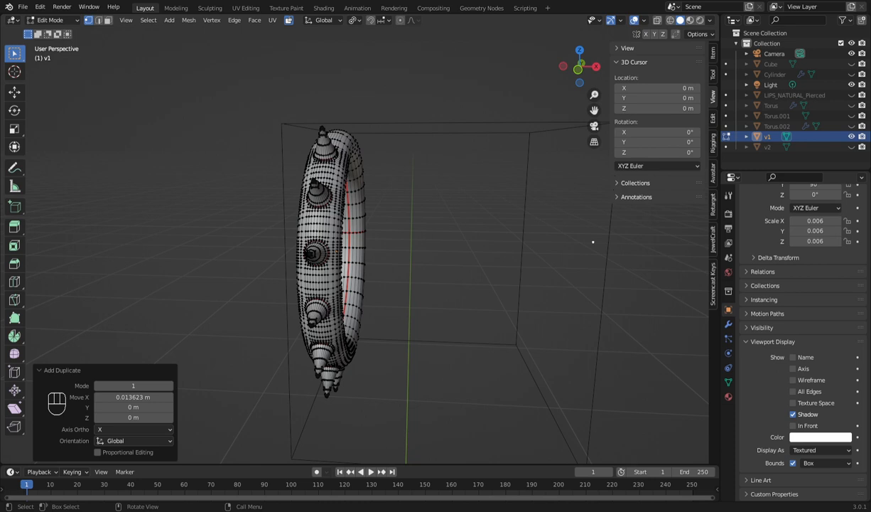
Step: Sort the mesh's vertices by Selected with the duplicated vertex selected, and return to Object Mode
click(189, 21)
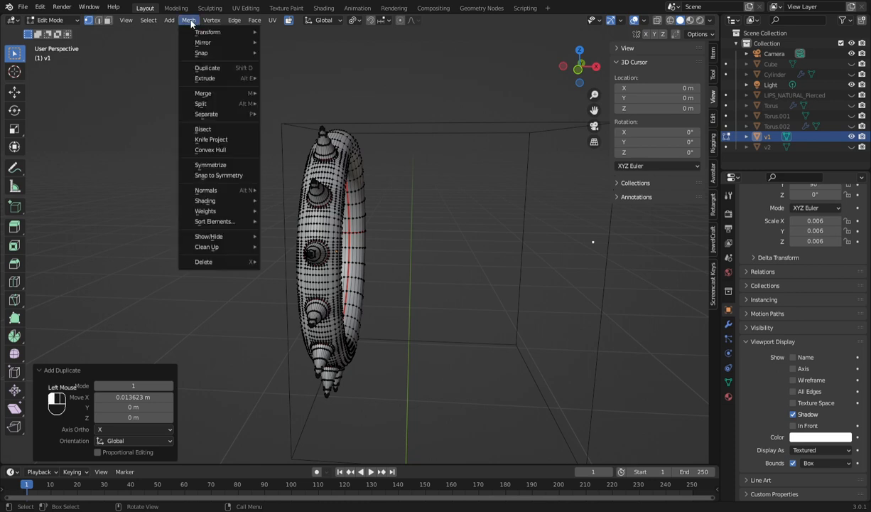
mouse_move(222, 224)
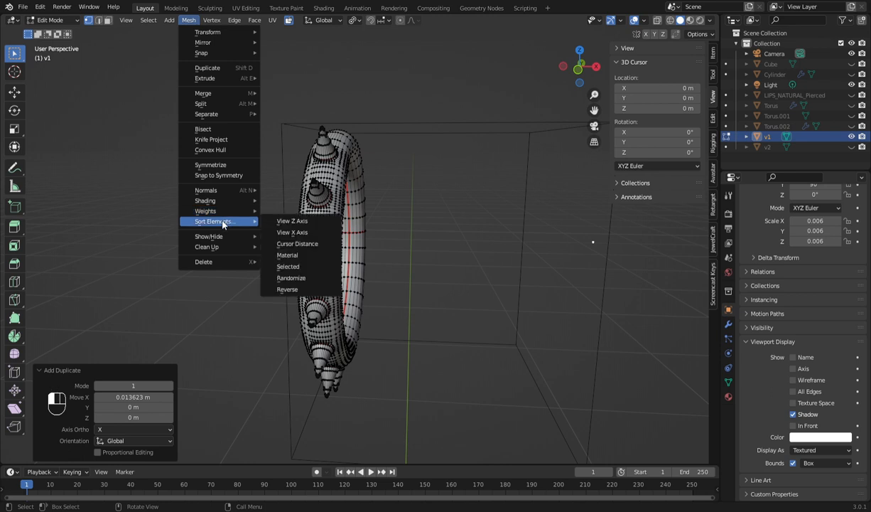
click(293, 267)
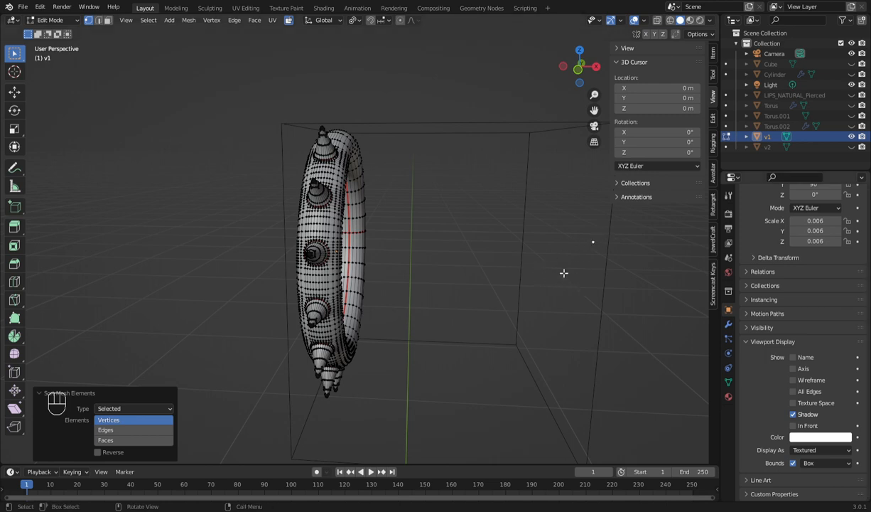
key(Tab)
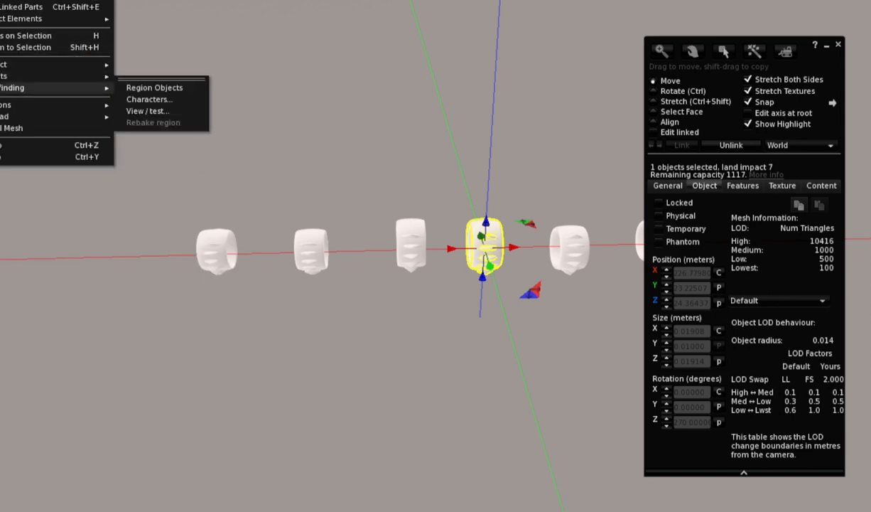
Step: In the Second Life viewer's mesh upload window, set the medium, low and lowest LOD triangle limits to 100, 50 and 10
mouse_move(43, 117)
click(152, 151)
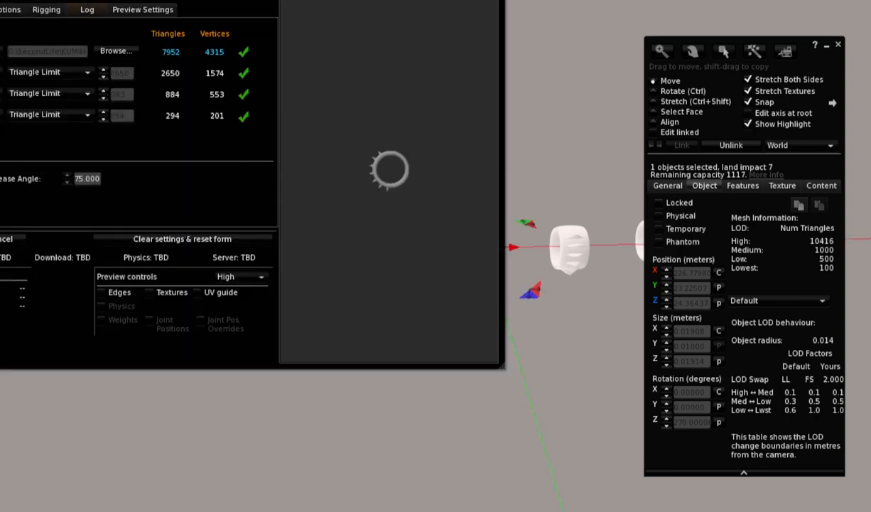
double_click(121, 73)
text(100)
key(Tab)
key(Tab)
key(Tab)
text(50)
key(Tab)
key(Tab)
key(Tab)
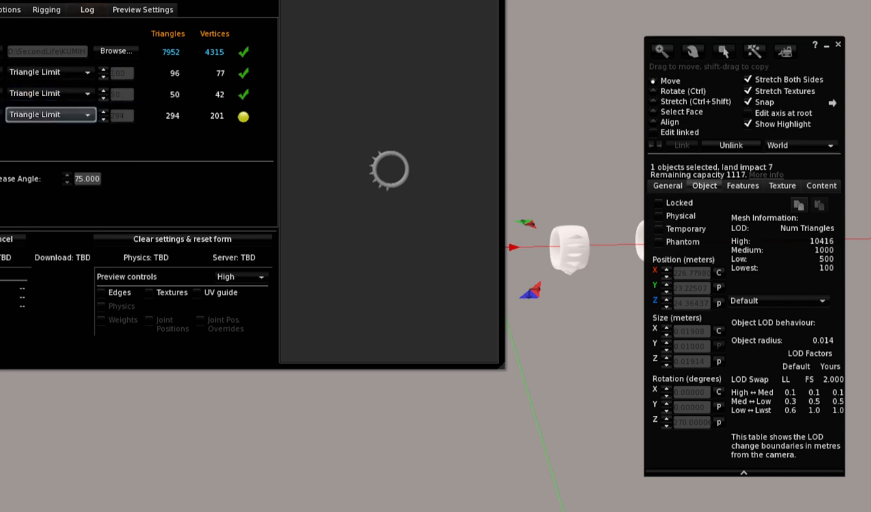
text(10)
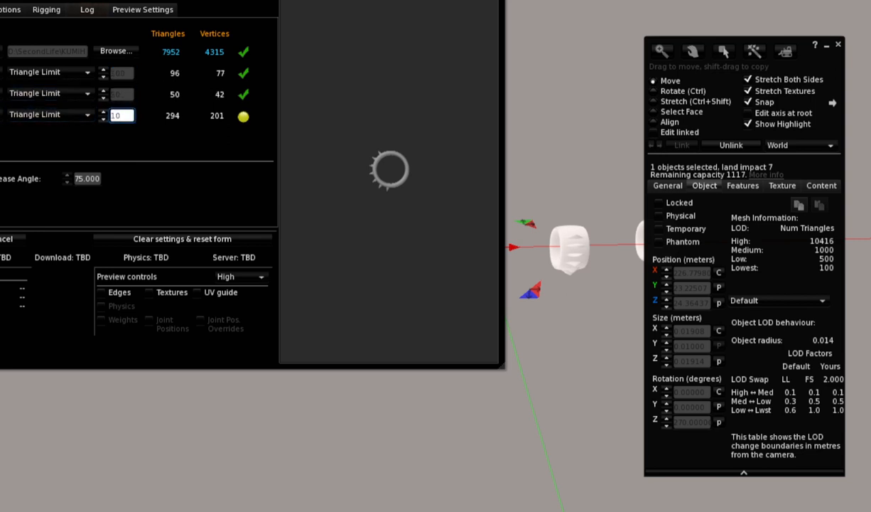
key(Tab)
key(Tab)
key(Tab)
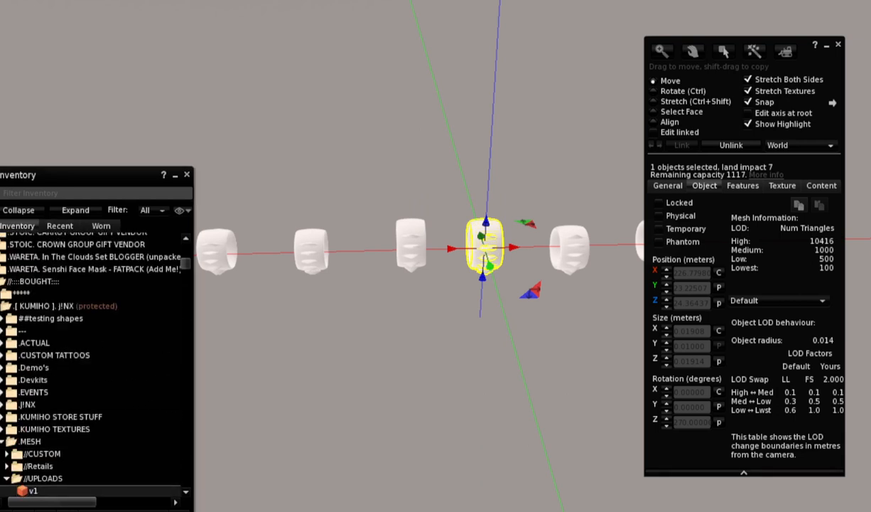
Step: Place the uploaded v1 mesh from the UPLOADS inventory folder in the world, below the row of rings
drag(21, 480, 405, 382)
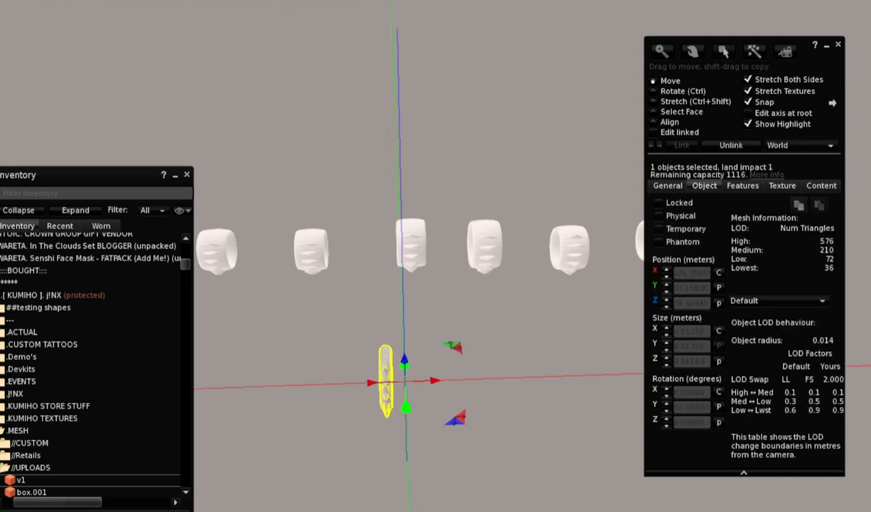
key(Escape)
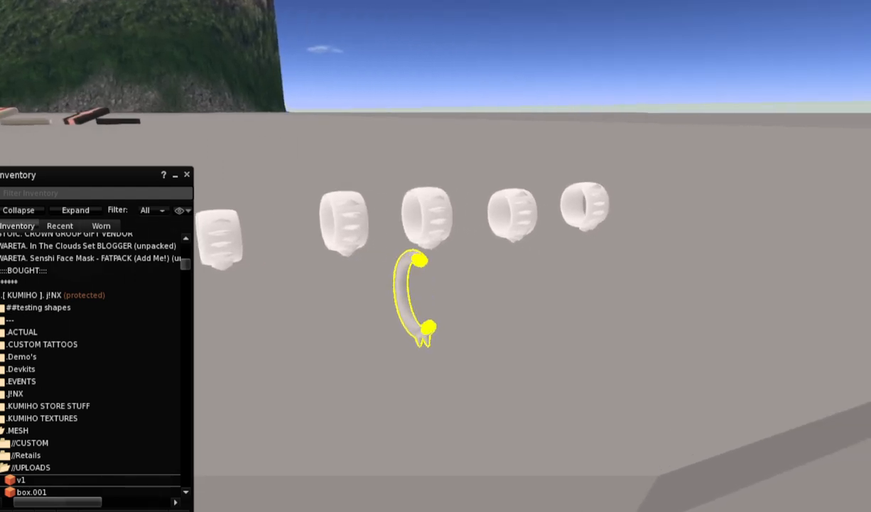
Step: Examine the placed v1 ring from several angles and select the ring just above it to compare their mesh information
ctrl+alt+drag(418, 293, 422, 344)
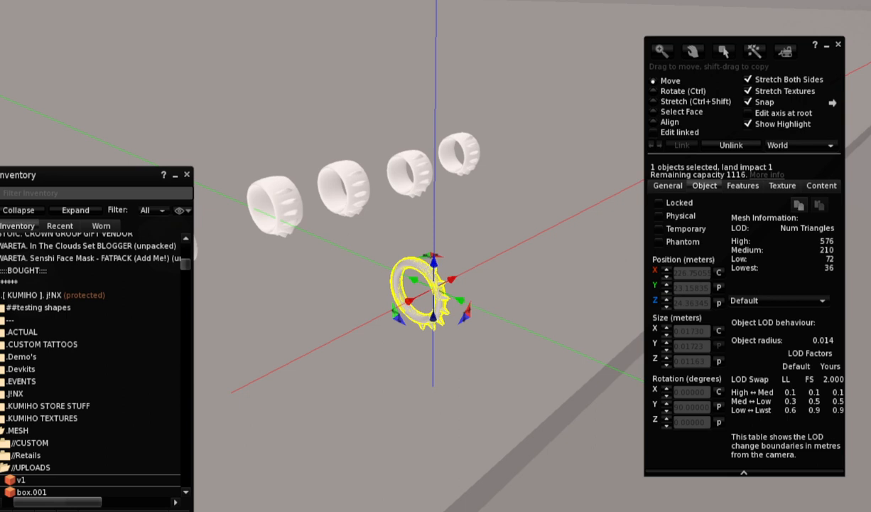
ctrl+alt+drag(421, 291, 292, 287)
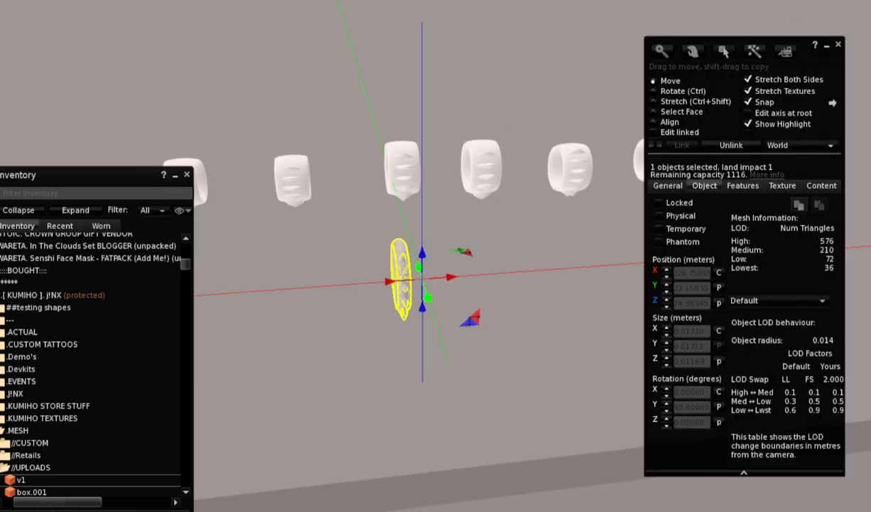
ctrl+alt+drag(411, 286, 361, 286)
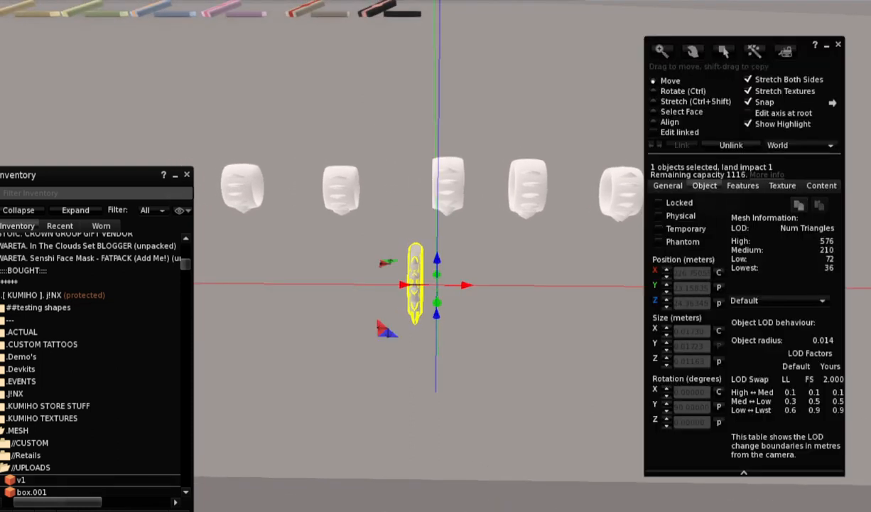
click(448, 186)
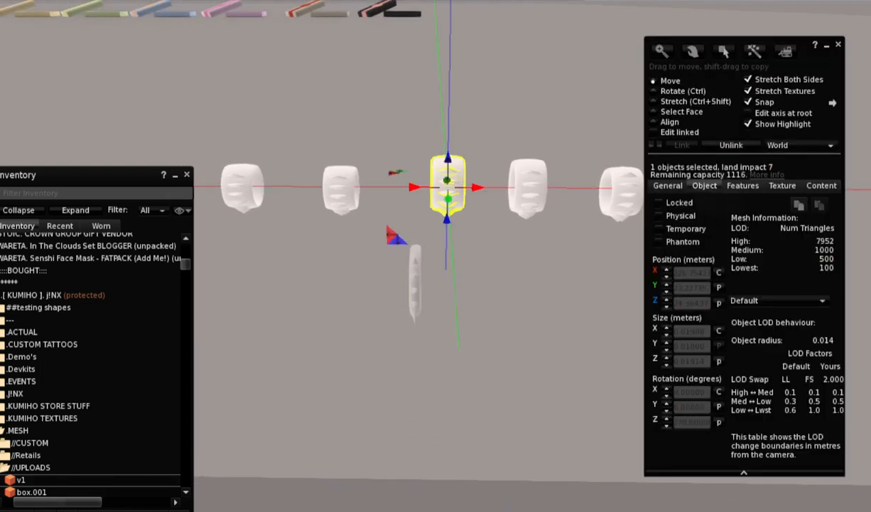